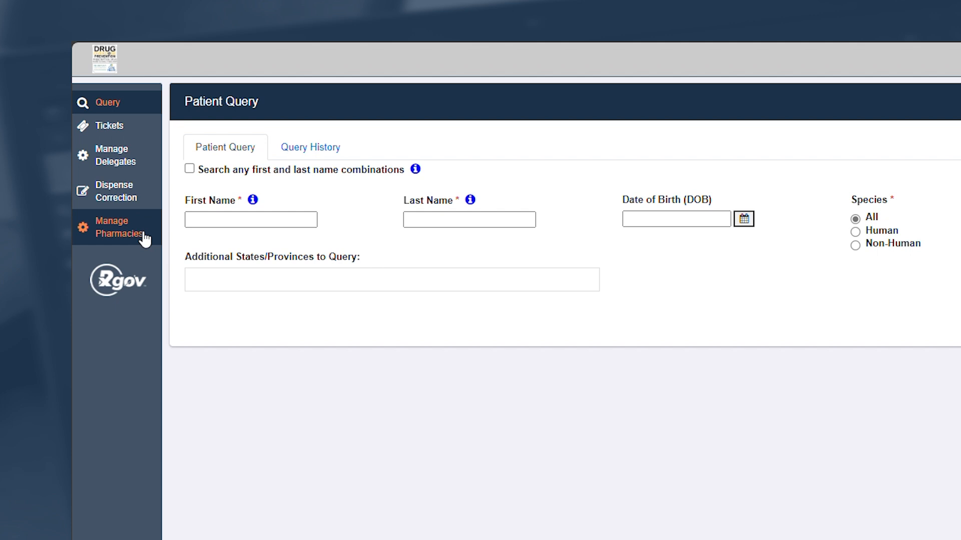
# Find Goldmans Pharmacy under Add New Pharmacy and submit a request for the Submitter Delegate role.
pyautogui.click(145, 240)
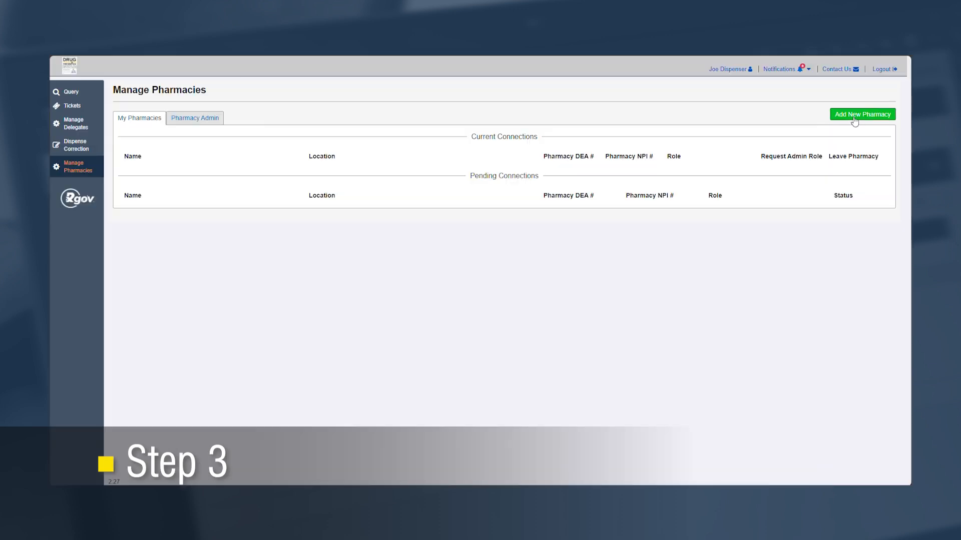
pyautogui.click(854, 116)
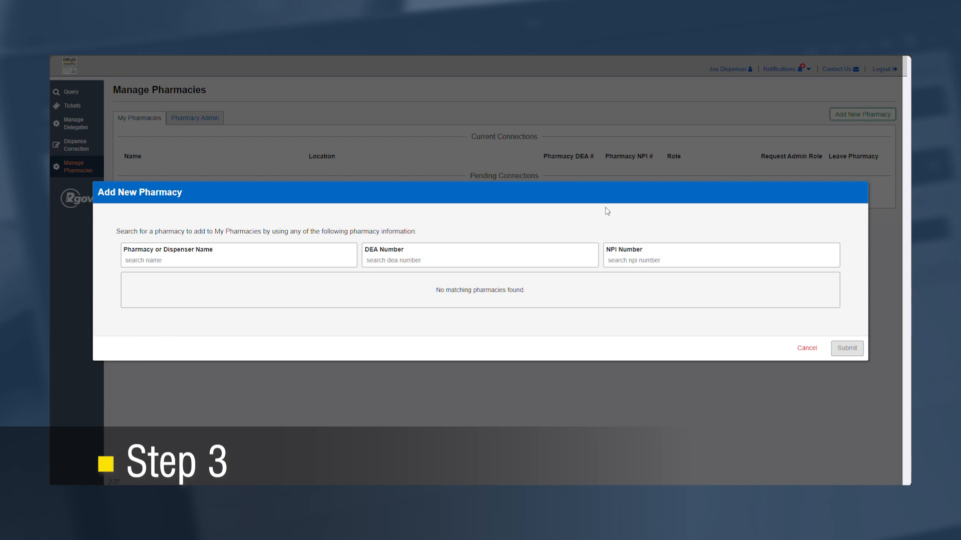
pyautogui.click(336, 256)
pyautogui.write('Goldmans Pharmacy')
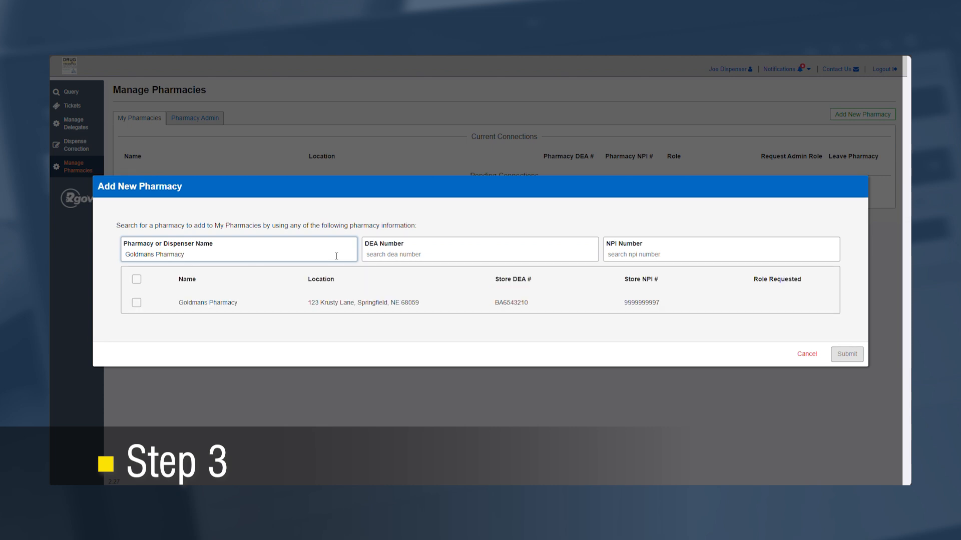
pyautogui.click(136, 302)
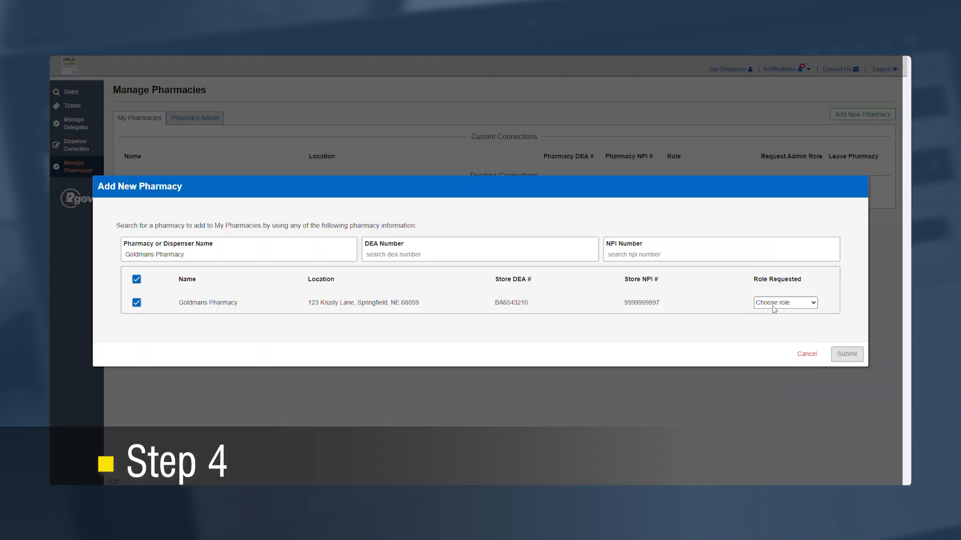
pyautogui.click(772, 304)
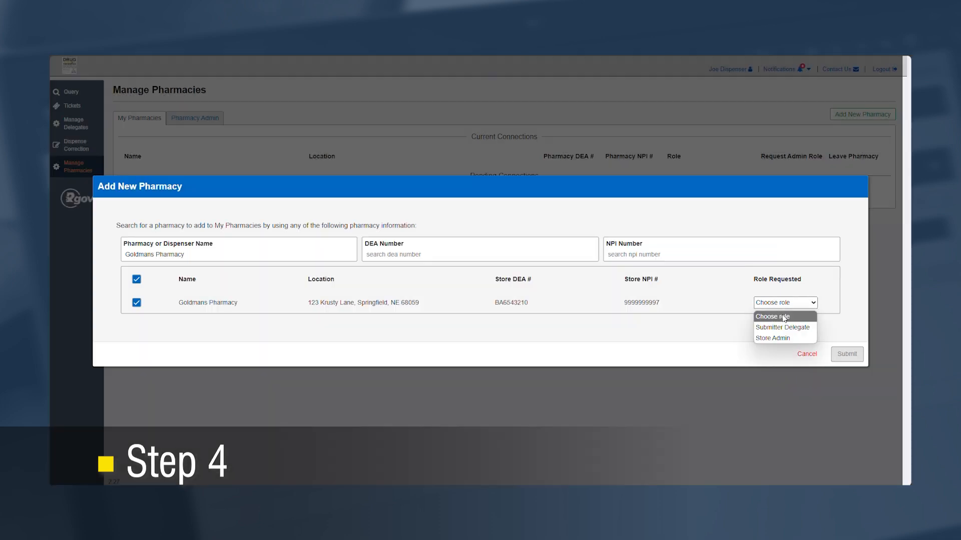
pyautogui.click(800, 328)
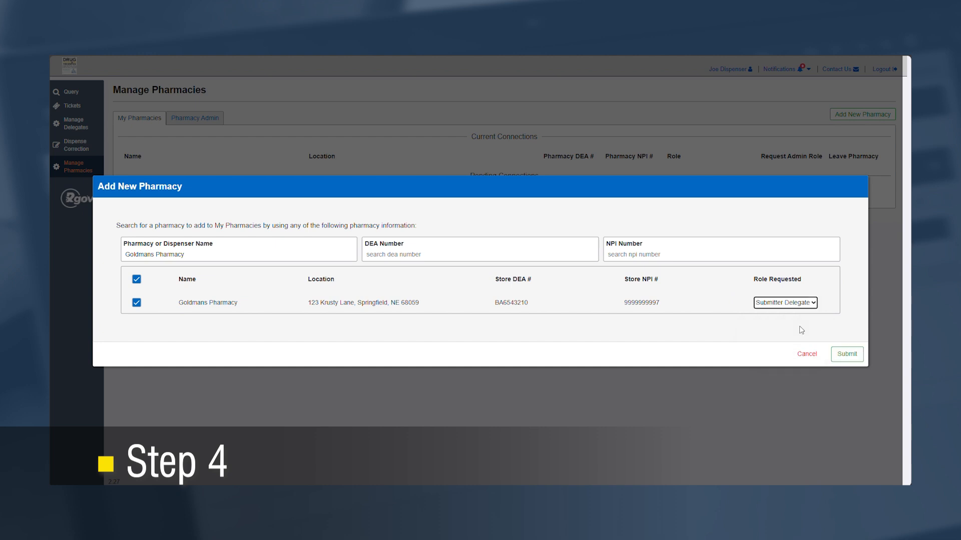
pyautogui.click(846, 354)
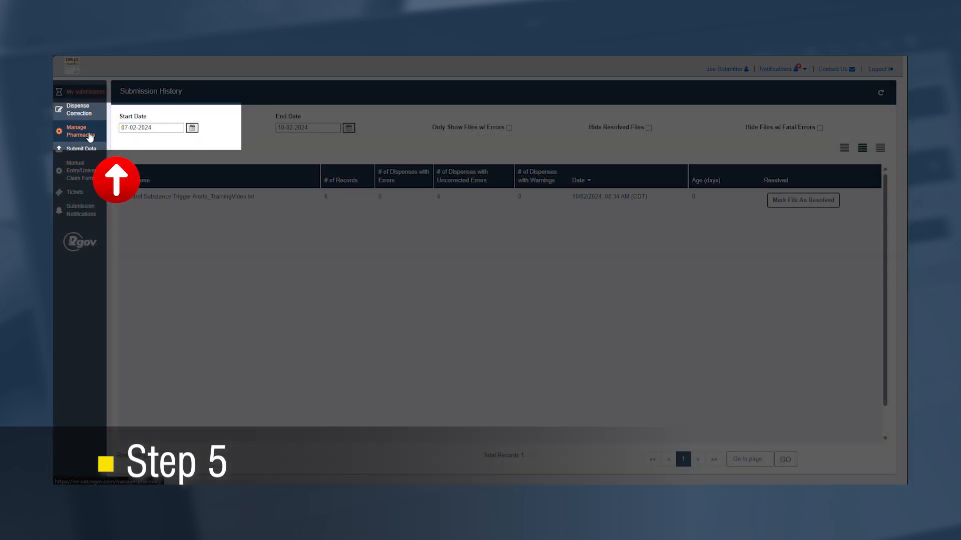
# As store admin, approve the Goldmans Pharmacy delegate request on the Pharmacy Admin tab and review its user list.
pyautogui.click(90, 138)
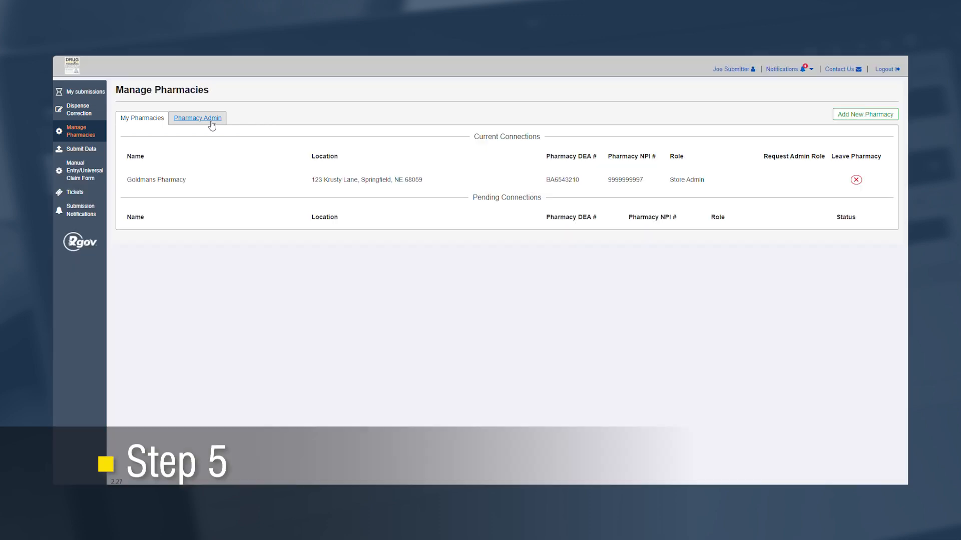
pyautogui.click(211, 121)
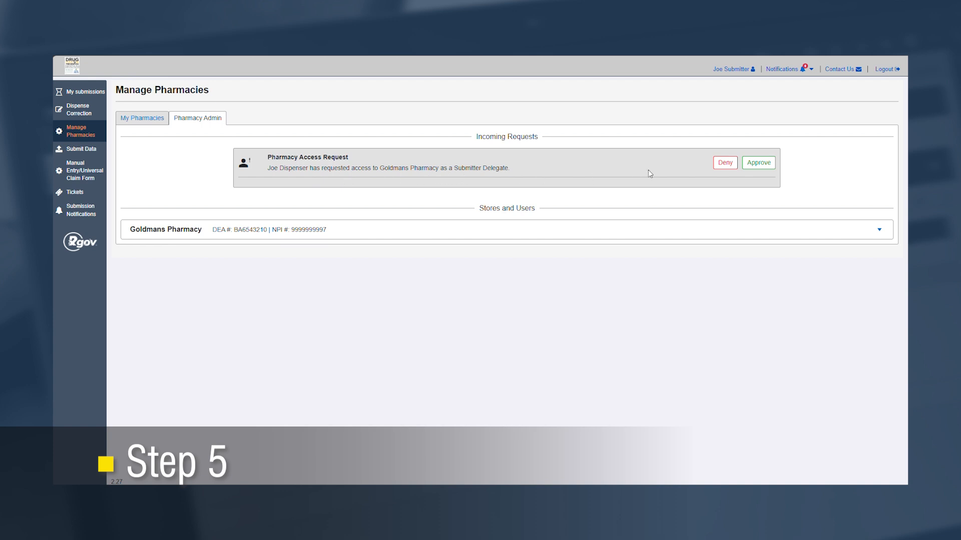
pyautogui.click(766, 163)
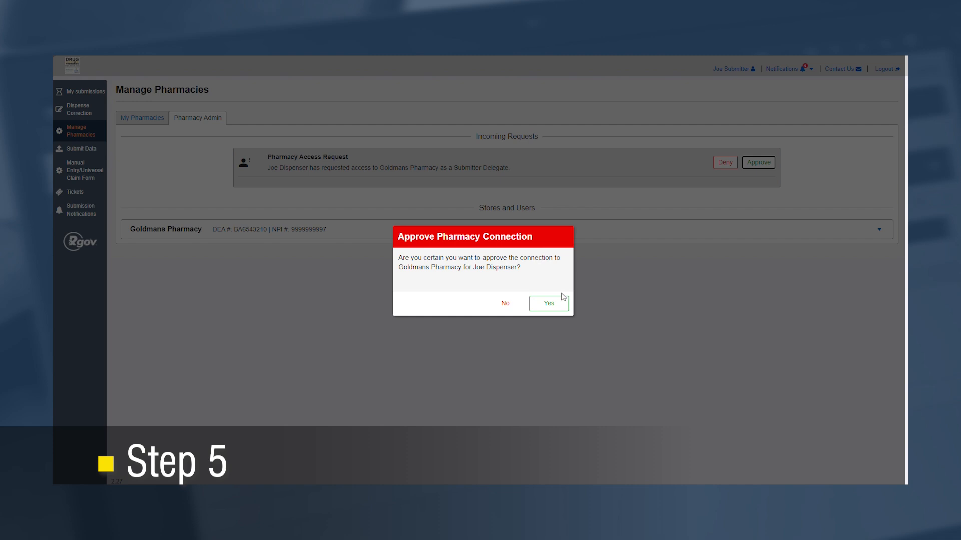
pyautogui.click(549, 305)
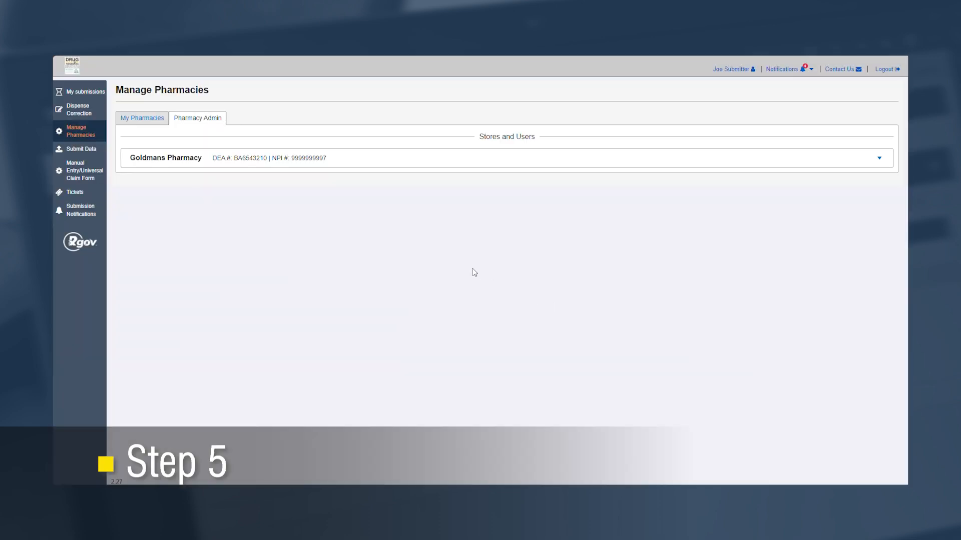
pyautogui.click(419, 167)
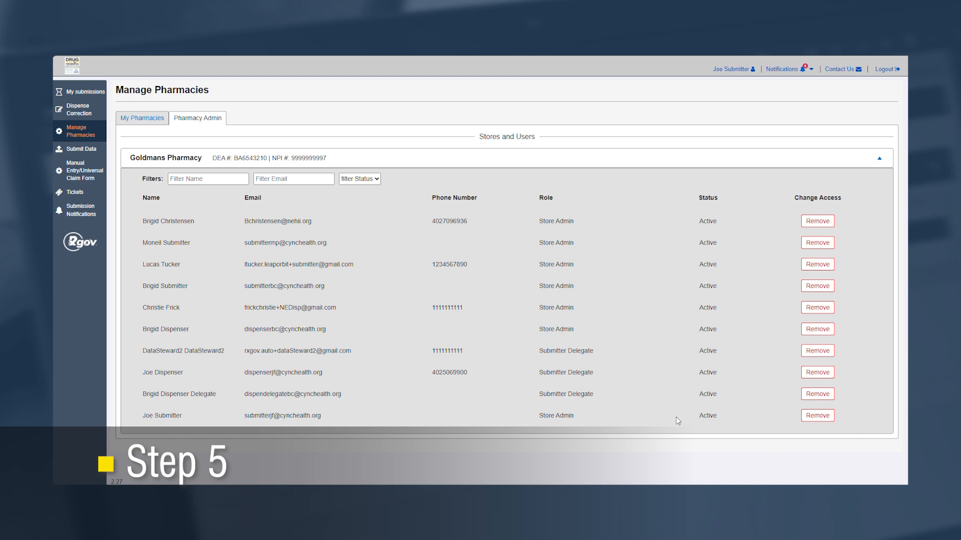
pyautogui.click(878, 159)
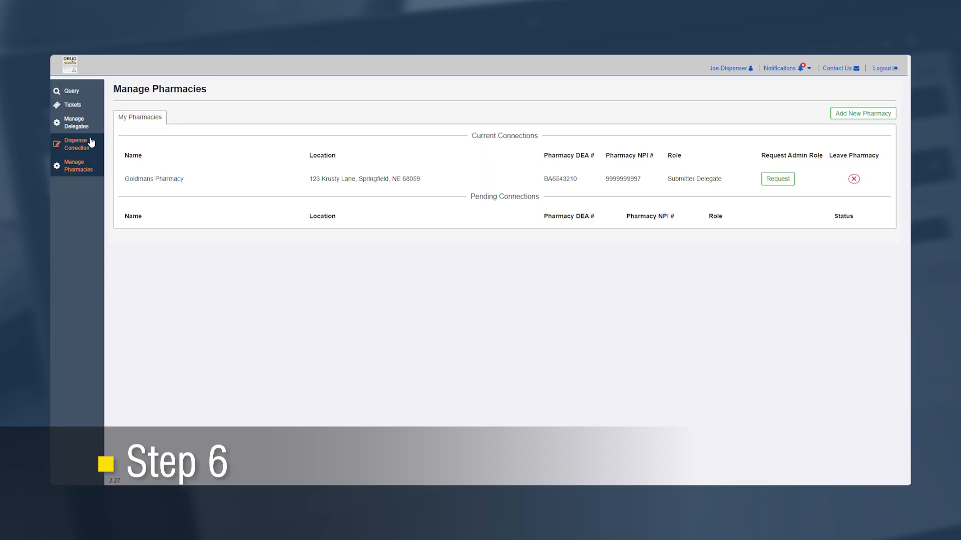
# Open dispense 17744 for correction from the training file's dispense list.
pyautogui.click(95, 142)
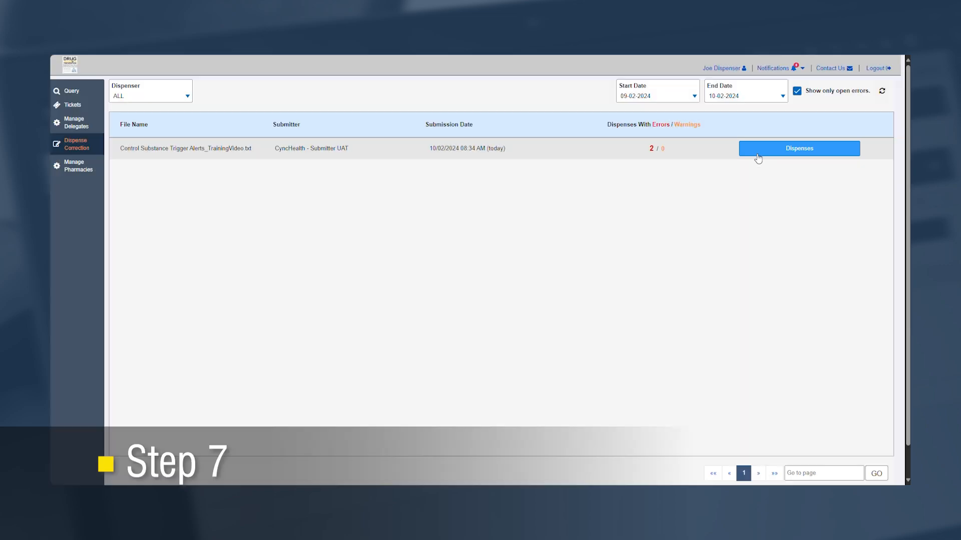
pyautogui.click(758, 158)
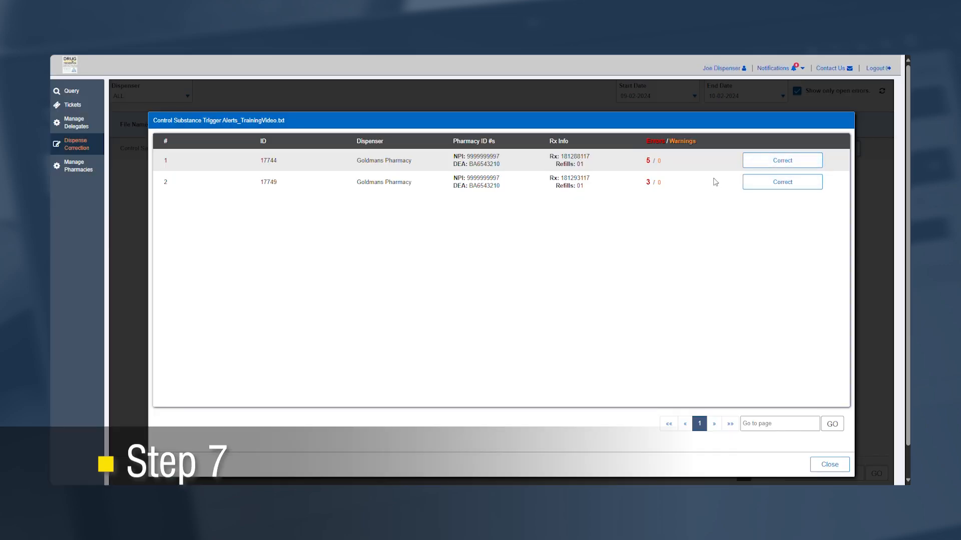
pyautogui.click(768, 165)
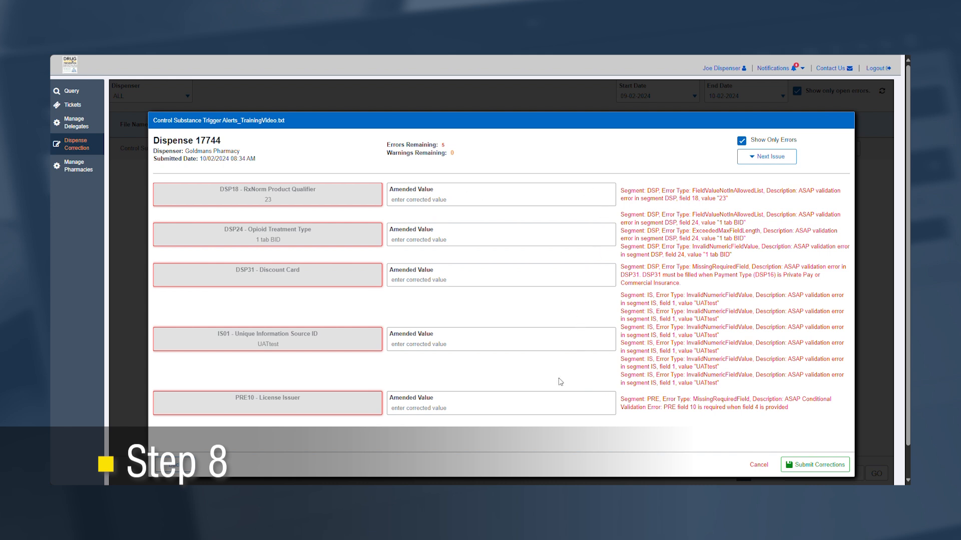
pyautogui.click(434, 200)
pyautogui.write('01')
pyautogui.click(424, 239)
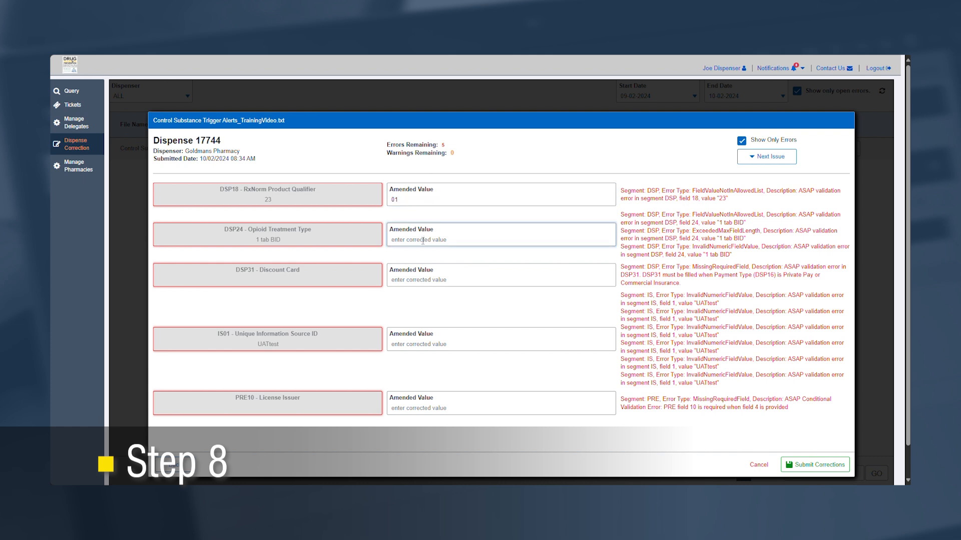
pyautogui.write('01')
pyautogui.click(423, 279)
pyautogui.write('02')
pyautogui.click(426, 343)
pyautogui.write('12345678')
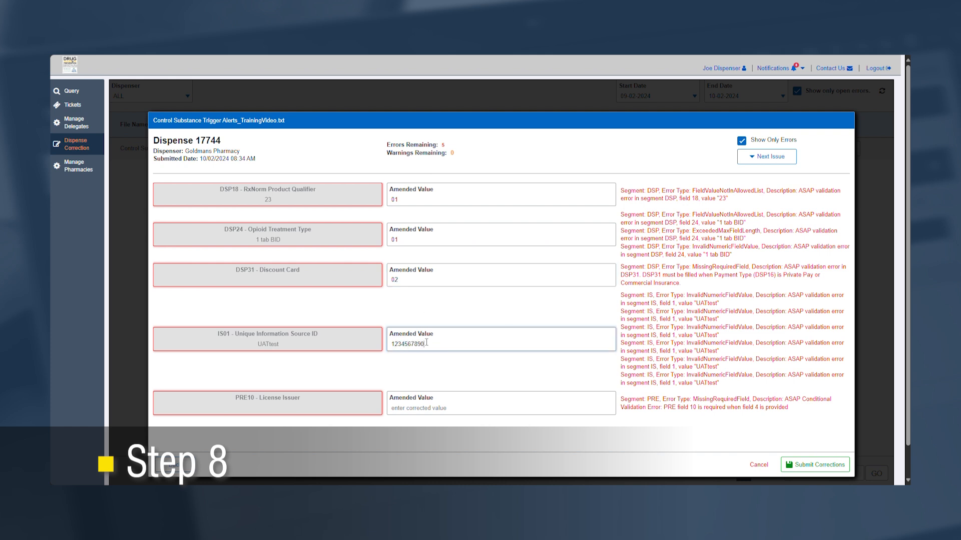
pyautogui.click(427, 406)
pyautogui.write('NE')
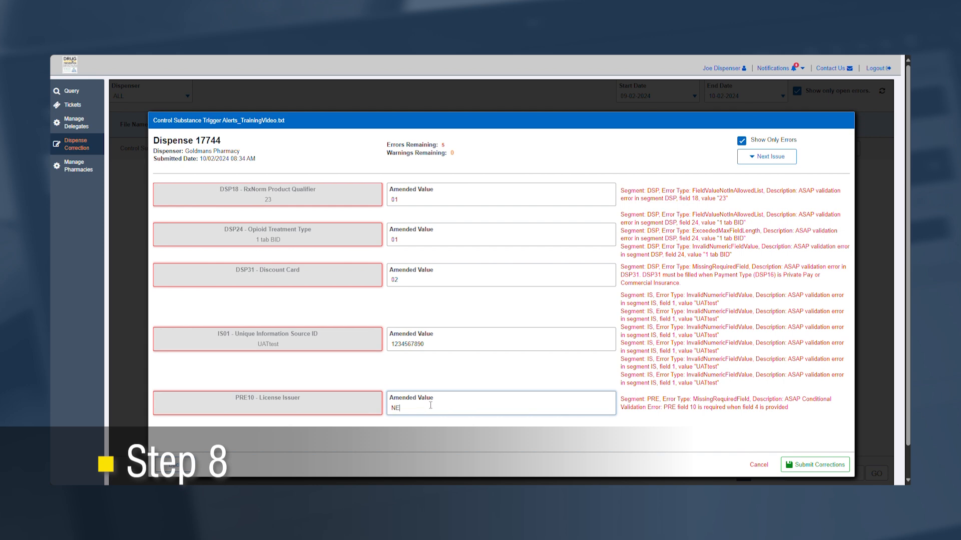
pyautogui.click(807, 466)
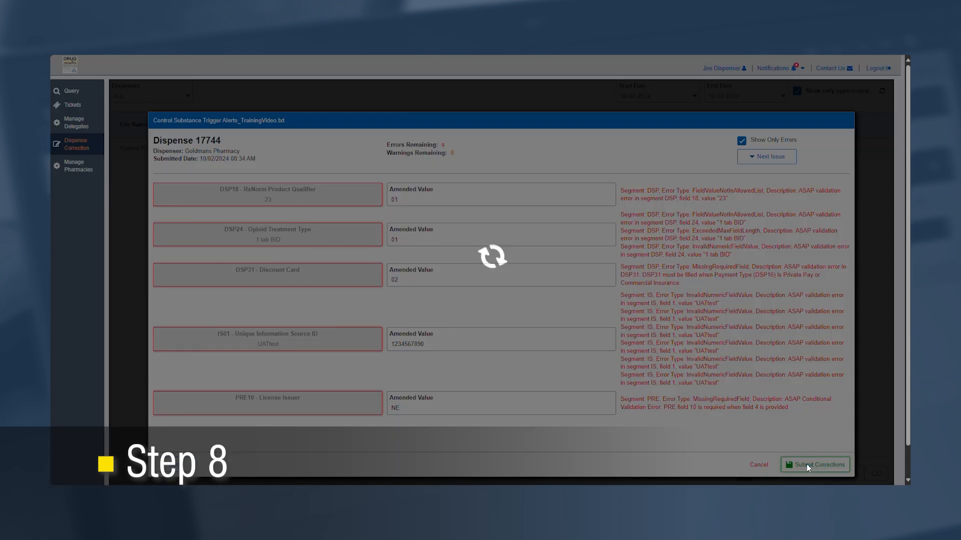
pyautogui.click(438, 197)
pyautogui.write('02')
pyautogui.click(428, 264)
pyautogui.write('1')
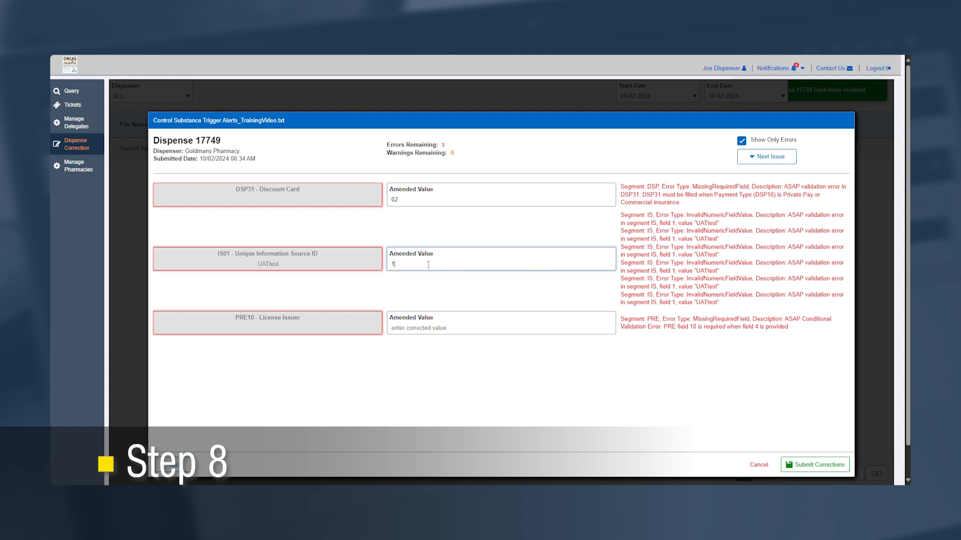
pyautogui.write('234567890')
pyautogui.click(421, 325)
pyautogui.write('NE')
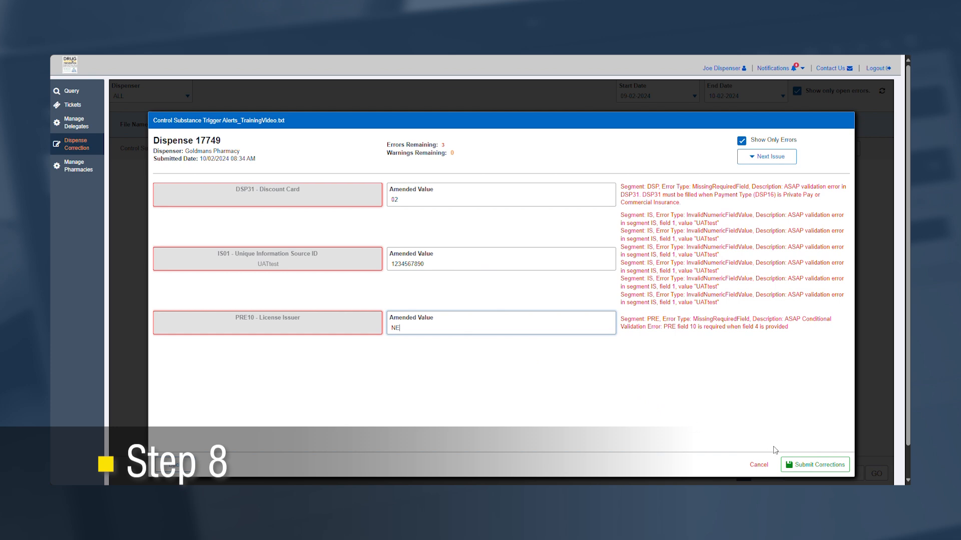
pyautogui.click(810, 466)
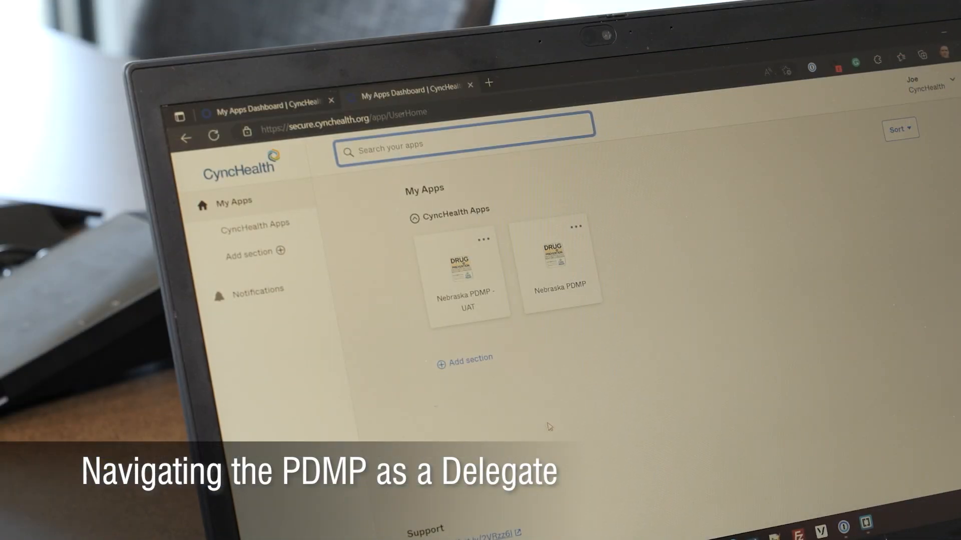
# Launch the Nebraska PDMP - UAT tile from the CyncHealth Apps dashboard.
pyautogui.click(466, 279)
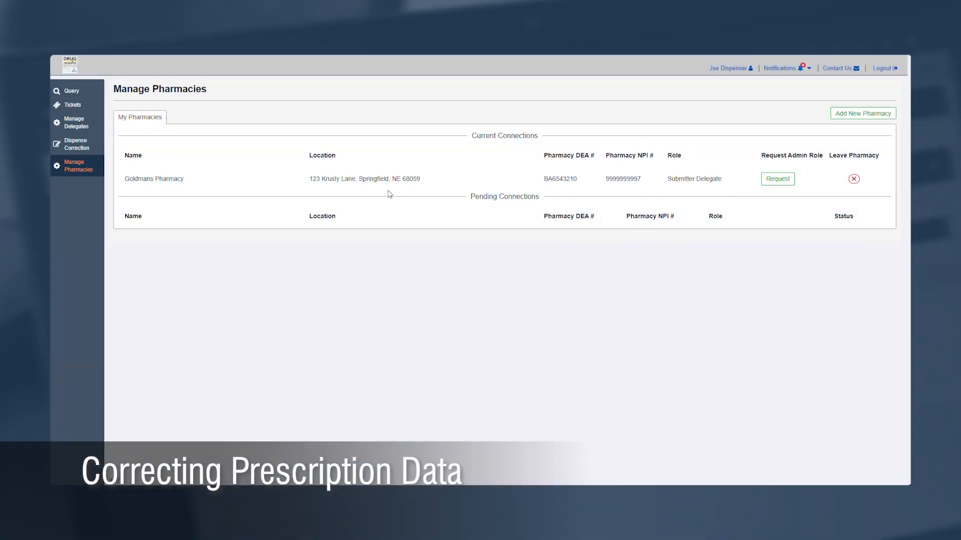
# Return to Dispense Correction and open dispense 17744 of the training file for correction.
pyautogui.click(90, 144)
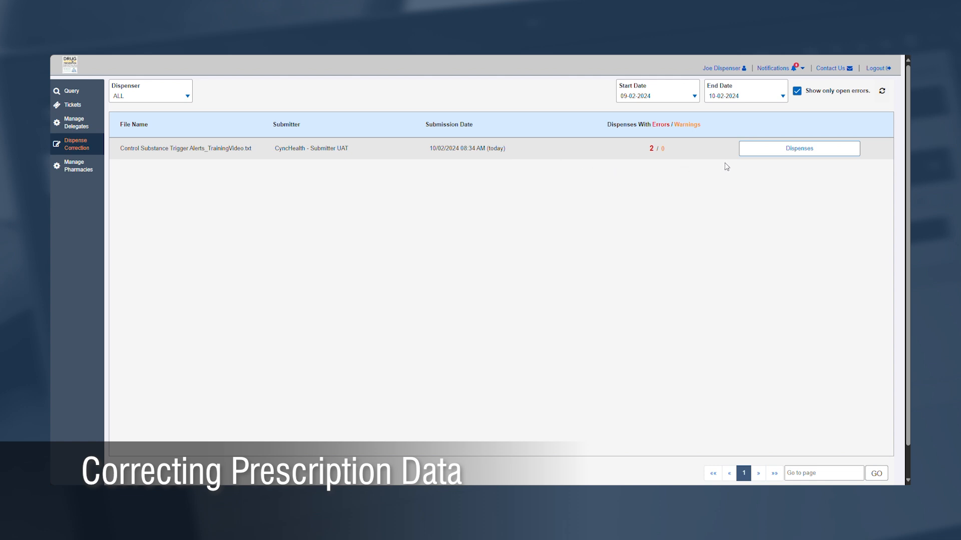
pyautogui.click(757, 157)
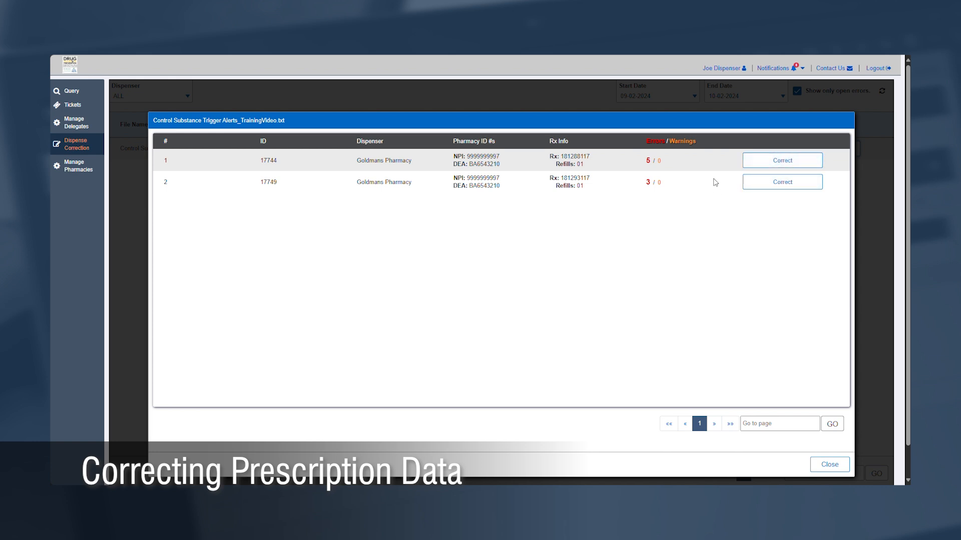
pyautogui.click(769, 163)
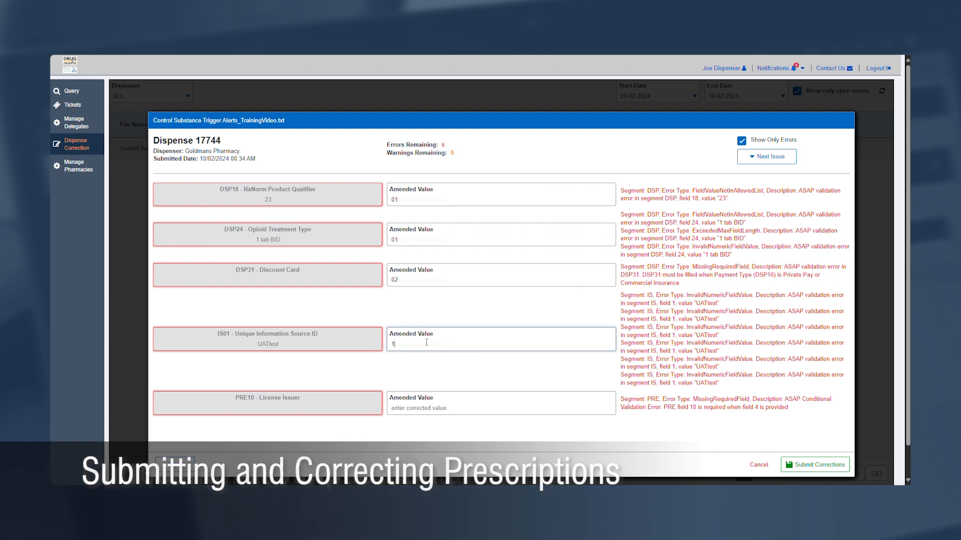
# Complete dispense 17744's IS01 source ID and PRE10 License Issuer NE, then submit.
pyautogui.write('234567890')
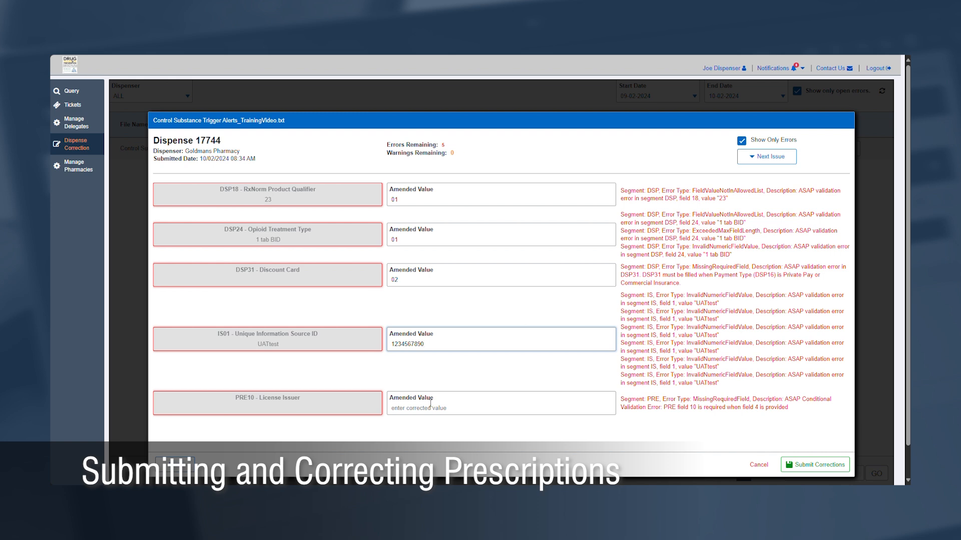
pyautogui.click(428, 406)
pyautogui.write('NE')
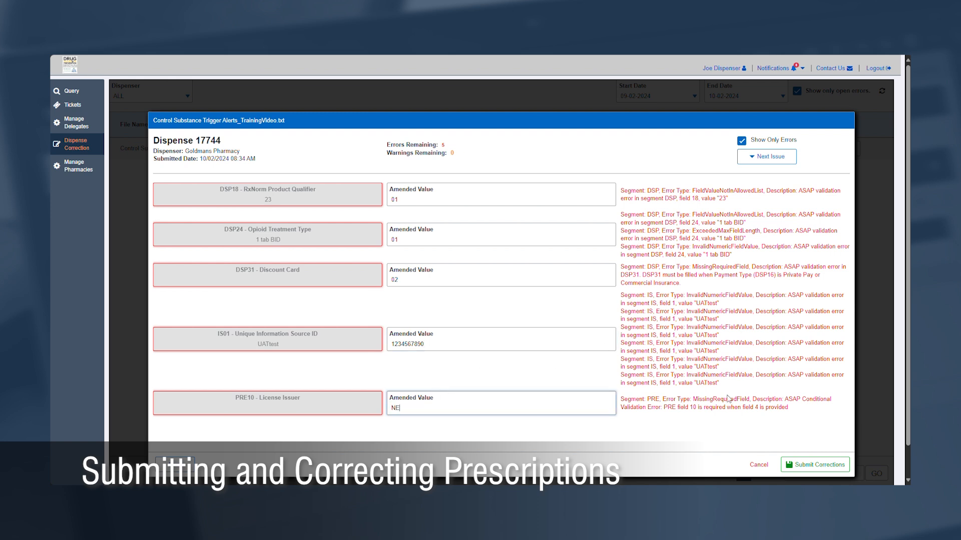
pyautogui.click(807, 465)
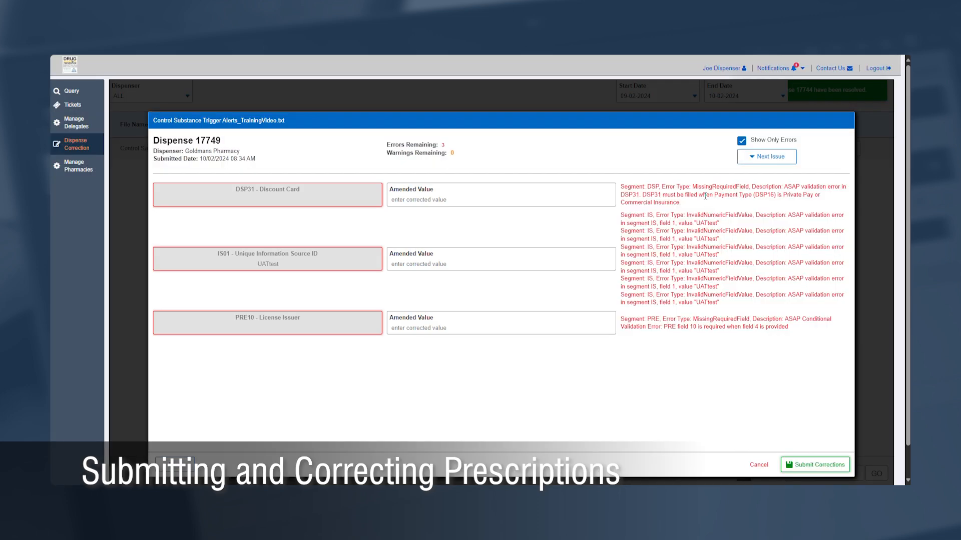
pyautogui.click(439, 196)
pyautogui.write('02')
pyautogui.click(429, 264)
pyautogui.write('12345678')
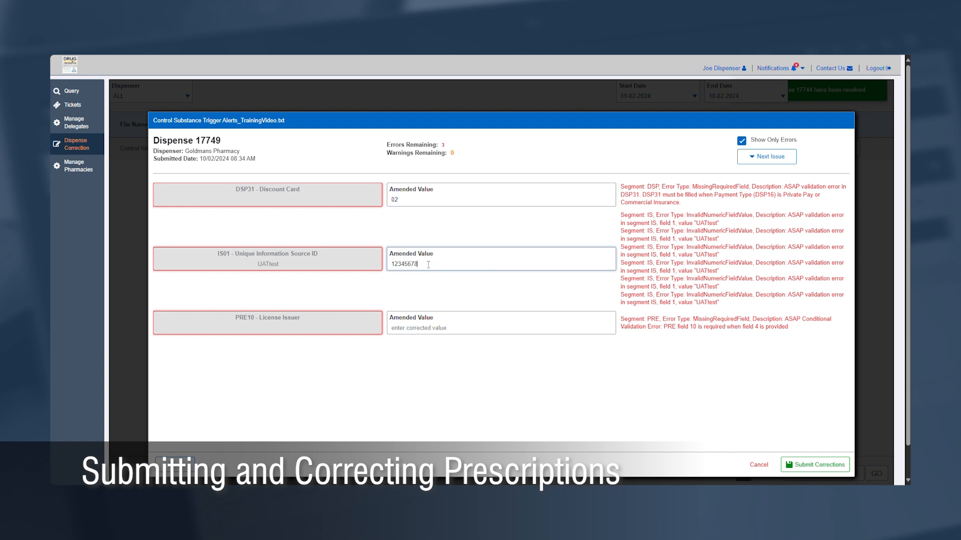
pyautogui.write('90')
pyautogui.click(420, 328)
pyautogui.write('NE')
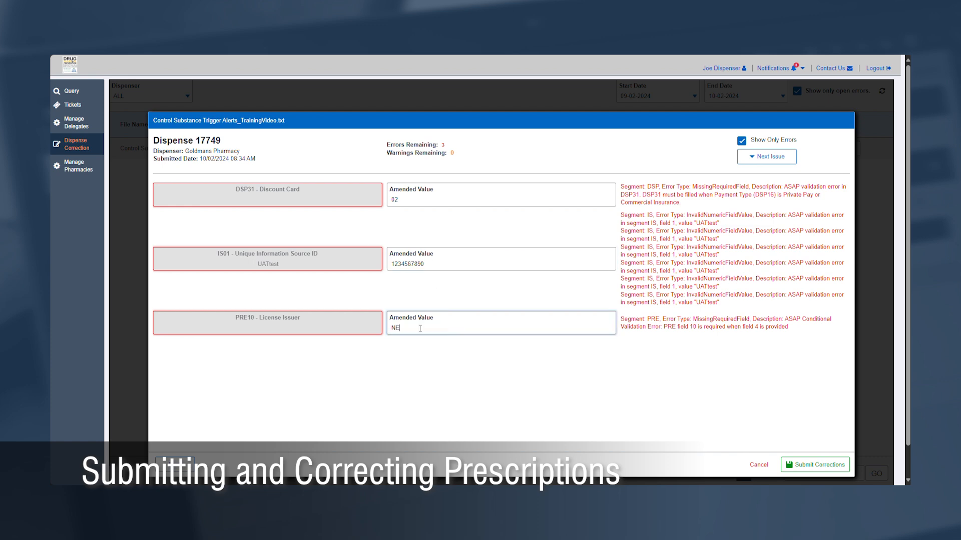
pyautogui.click(809, 466)
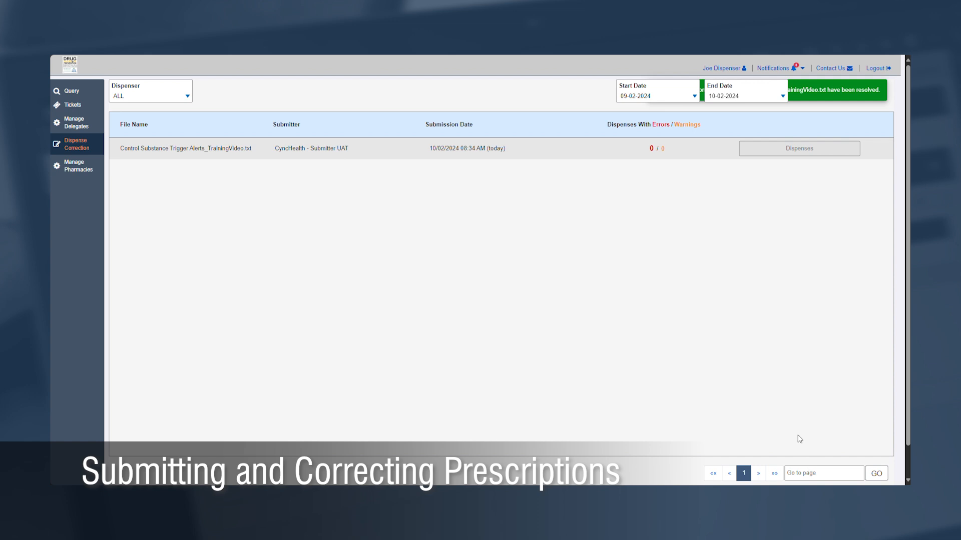